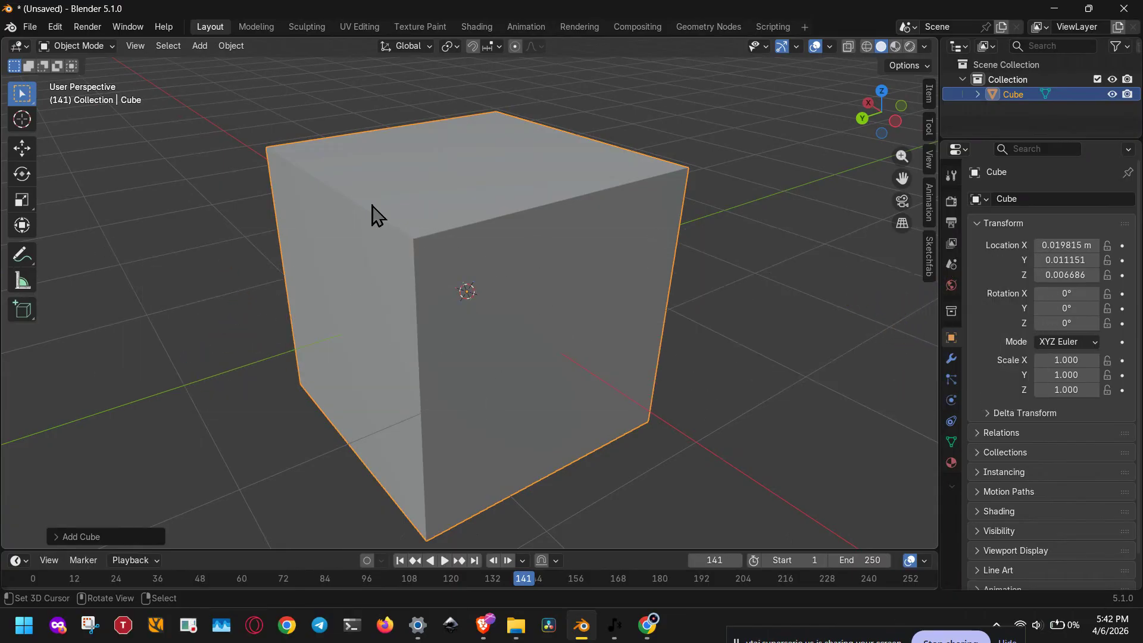
- Put the cube into Edit Mode and enable face selection
click(85, 47)
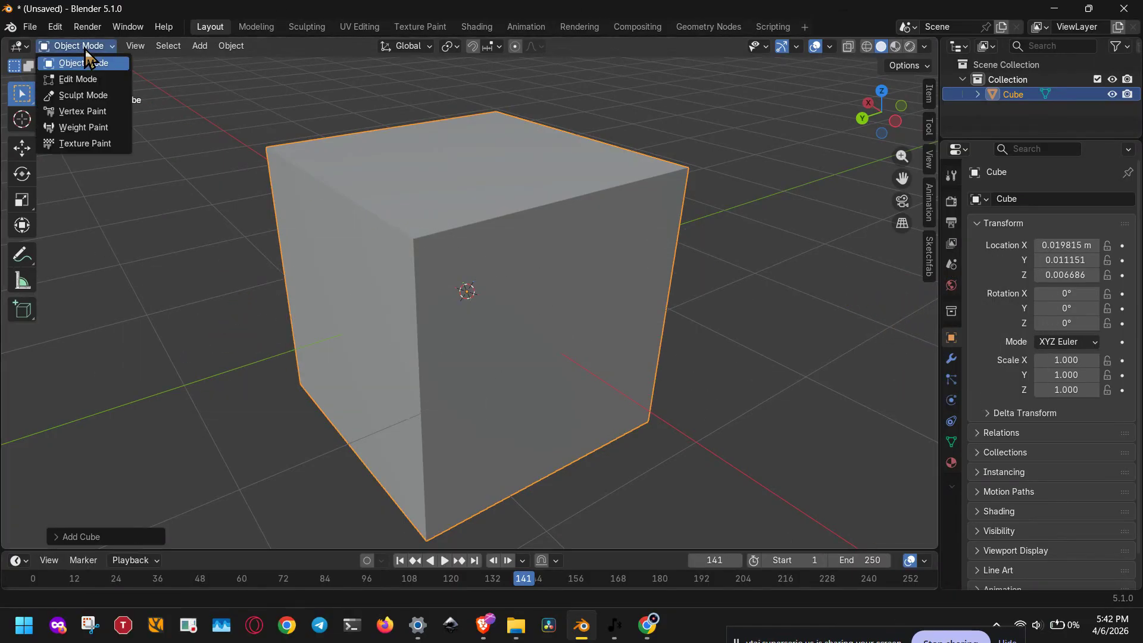
click(76, 80)
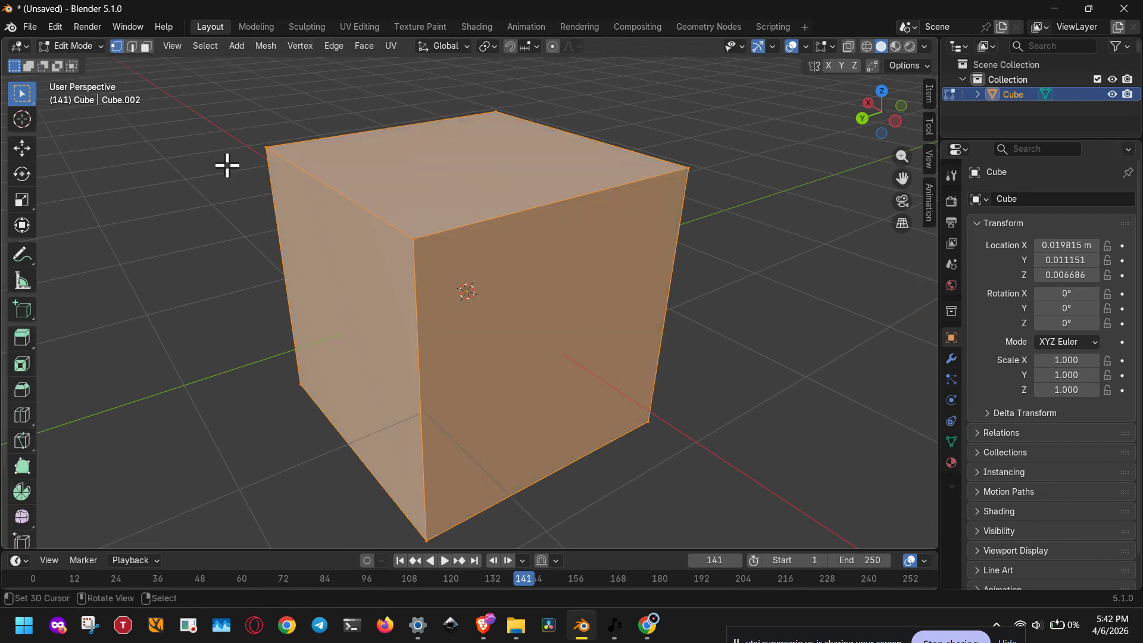
scroll(556, 377, down, 1)
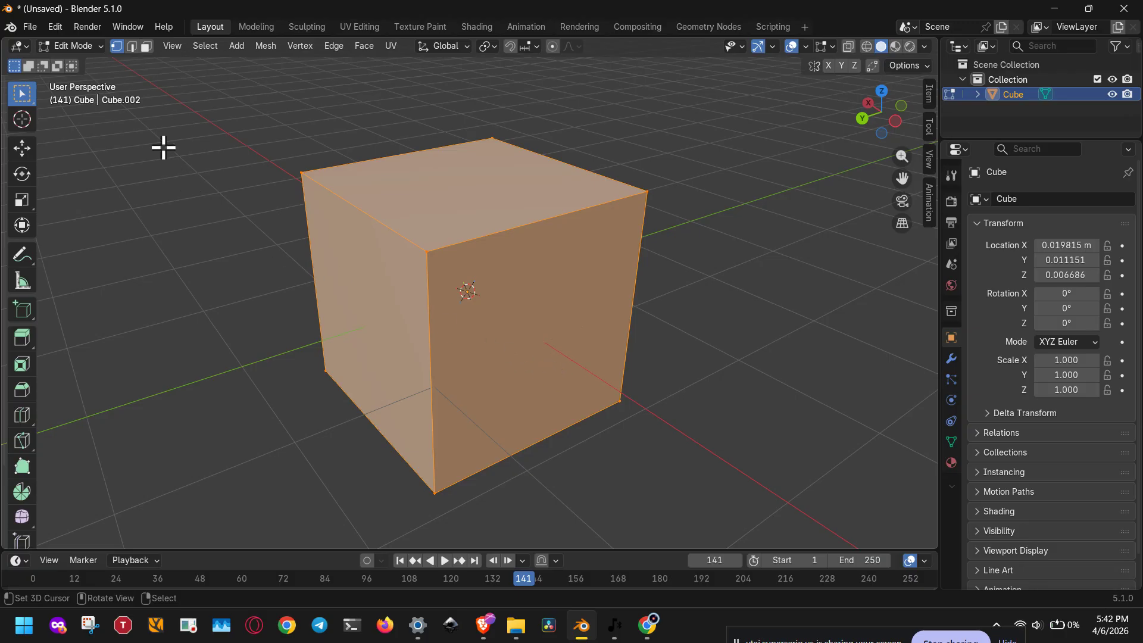
click(146, 47)
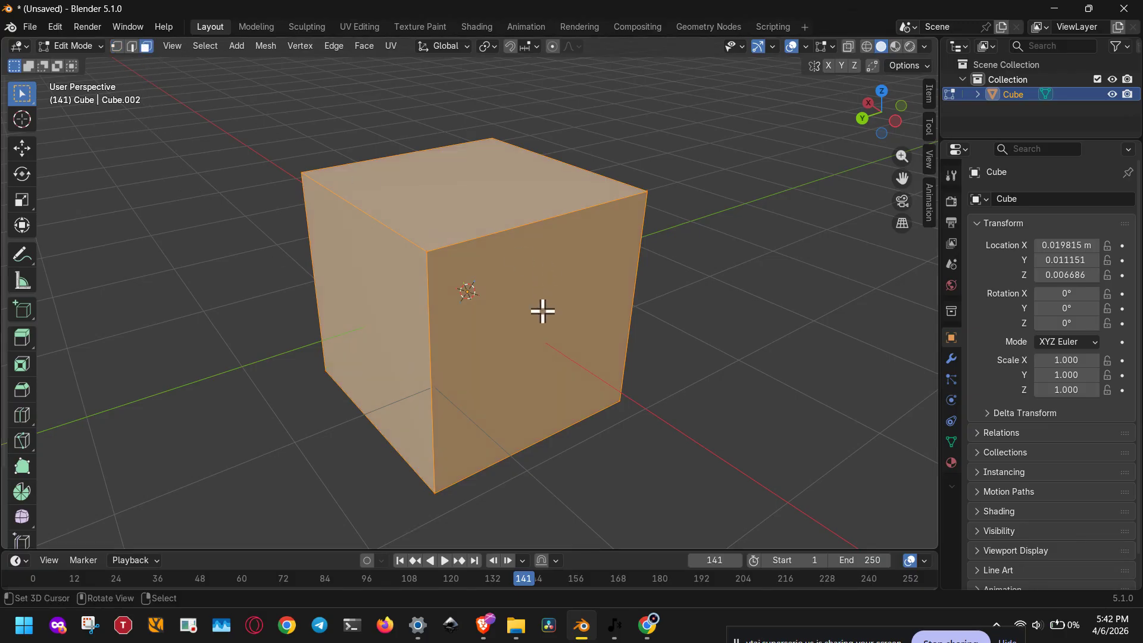
- Try to inset the cube's top face together with an adjacent side face by about 0.34 m
scroll(543, 310, down, 1)
key(alt+a)
middle_drag(328, 299, 536, 290)
click(535, 290)
middle_drag(258, 291, 570, 270)
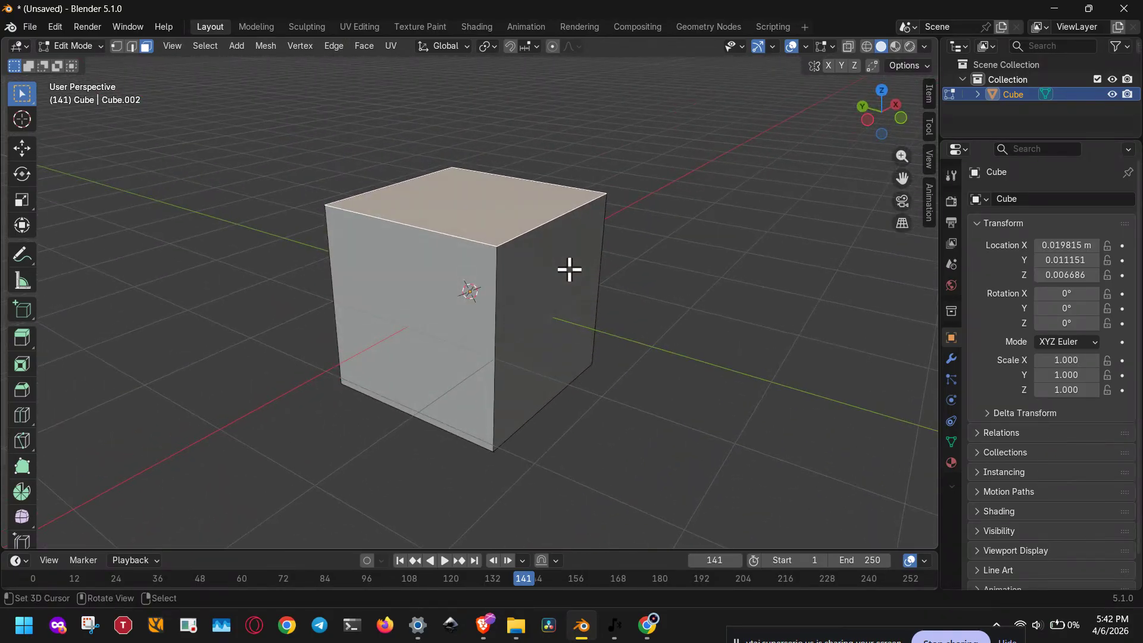
shift+click(570, 269)
middle_drag(633, 298, 618, 357)
scroll(431, 299, down, 3)
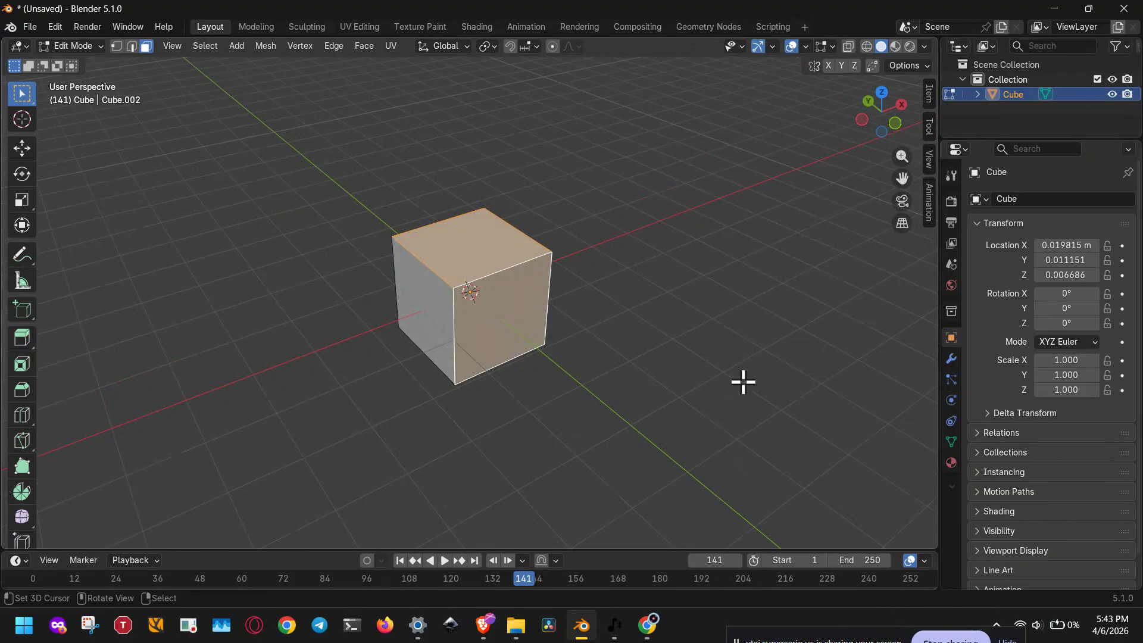
key(i)
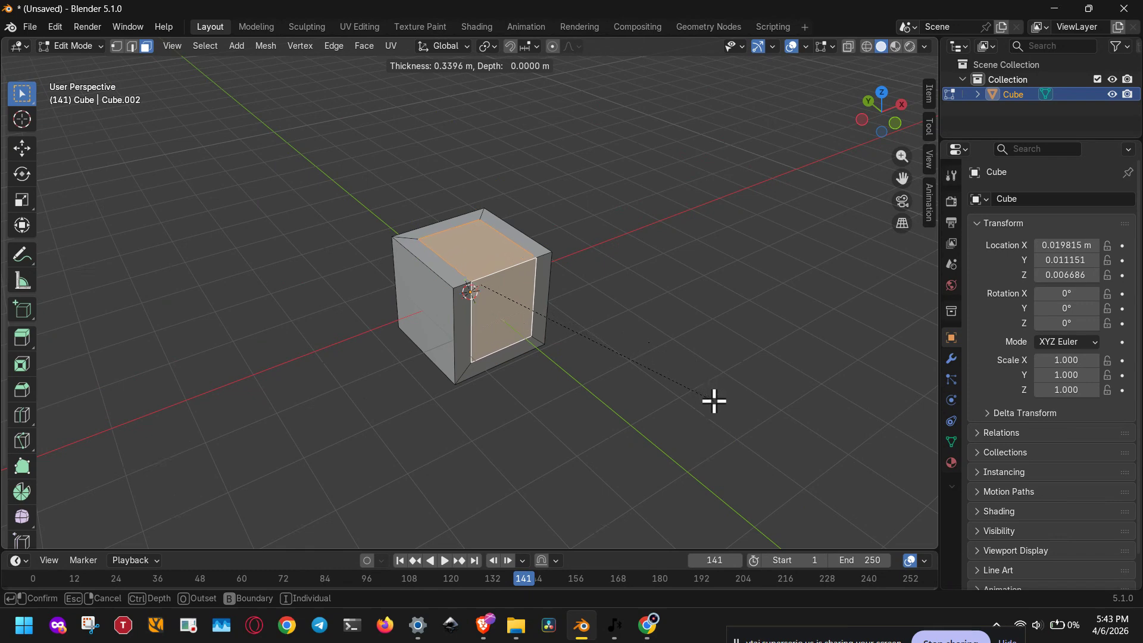
key(Escape)
- Select two opposite side faces of the cube, leaving the top face unselected
click(515, 346)
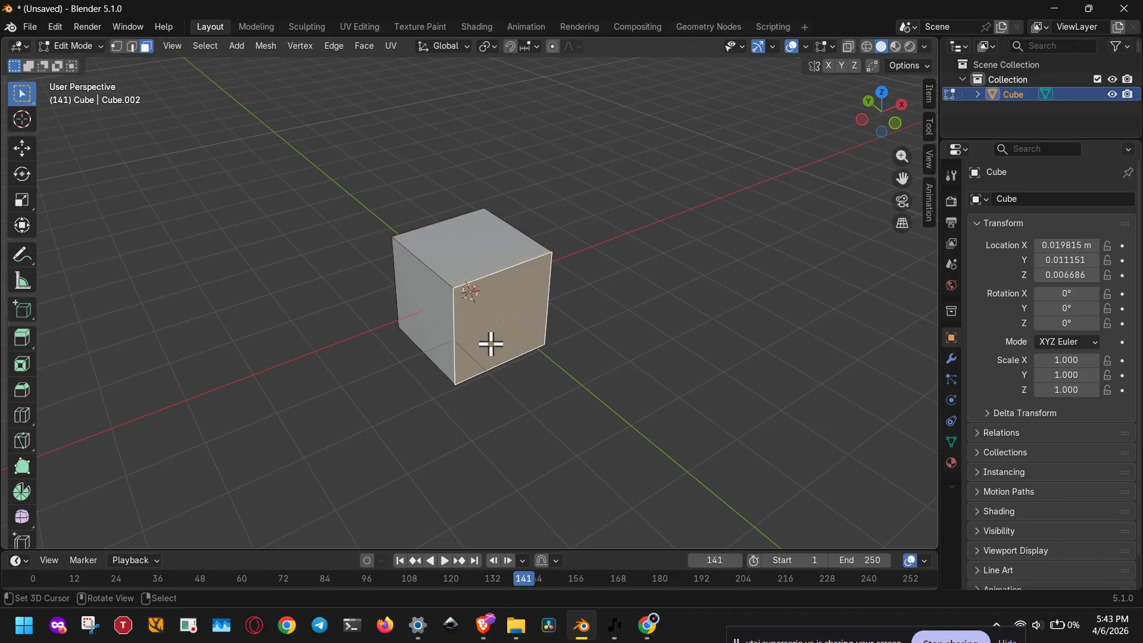
middle_drag(490, 342, 530, 332)
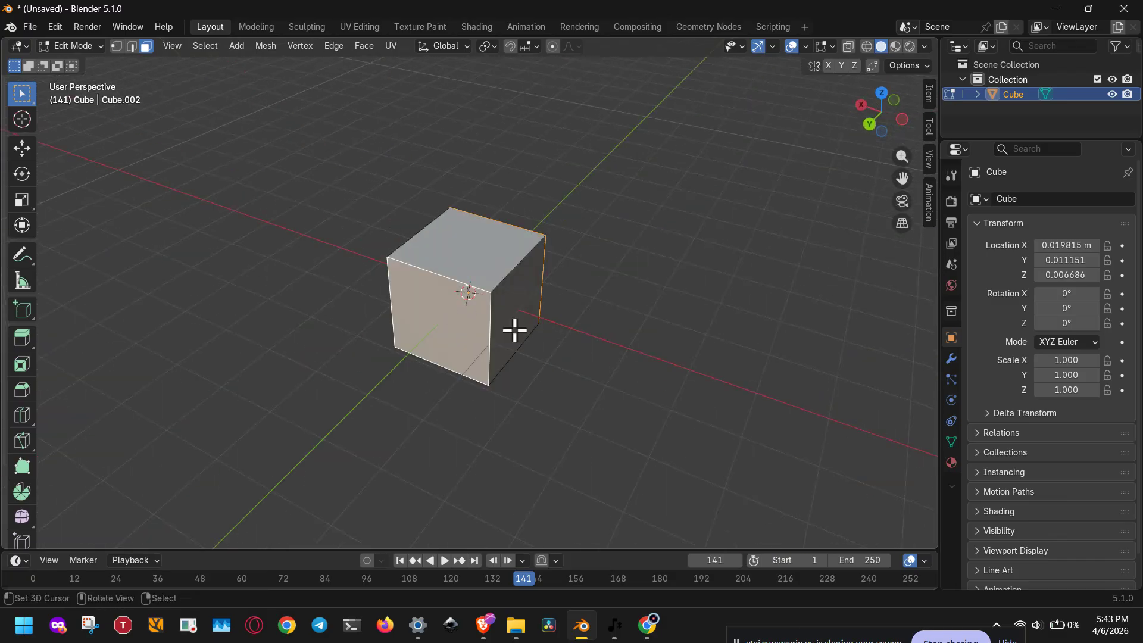
middle_drag(620, 352, 473, 332)
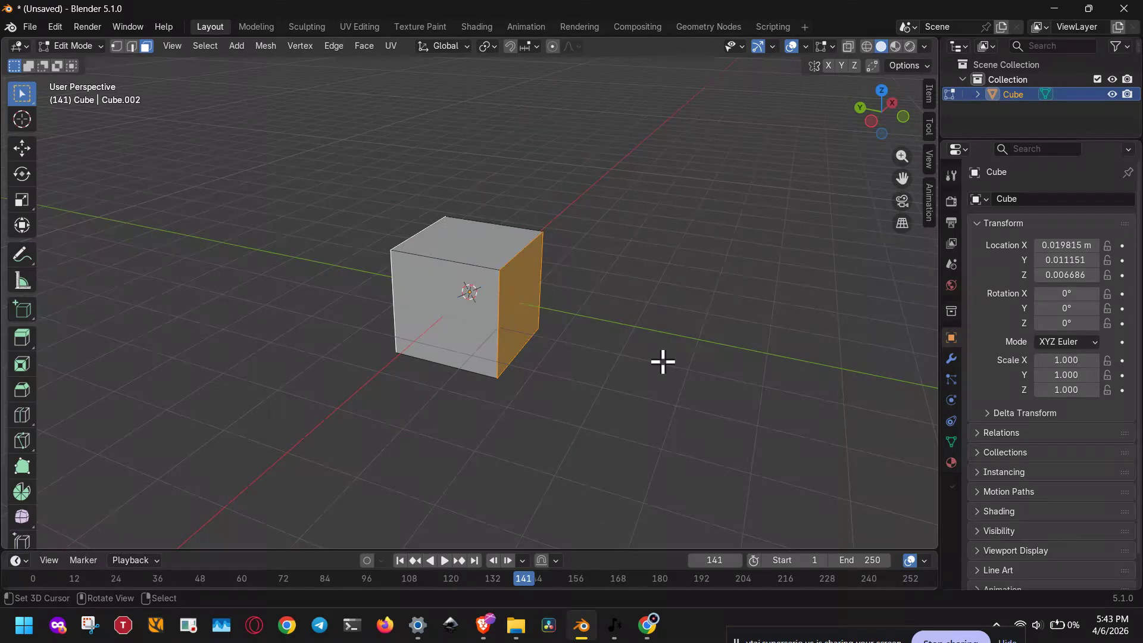
middle_drag(662, 361, 775, 355)
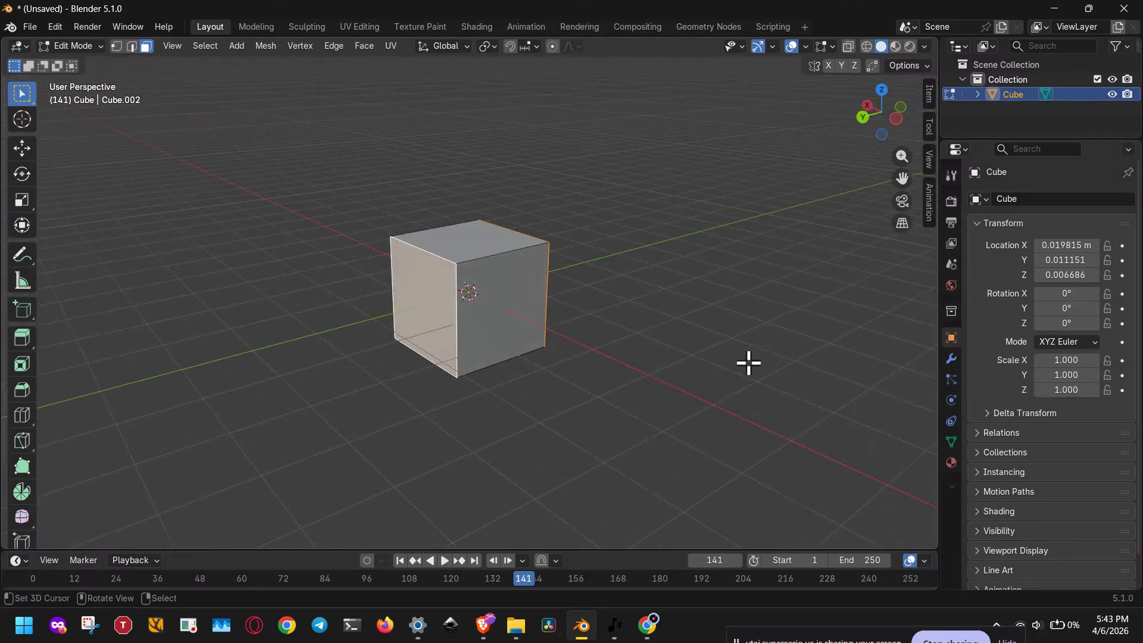
- Try insetting both opposite side faces by about 0.37 m with zero depth, and undo that inset
key(i)
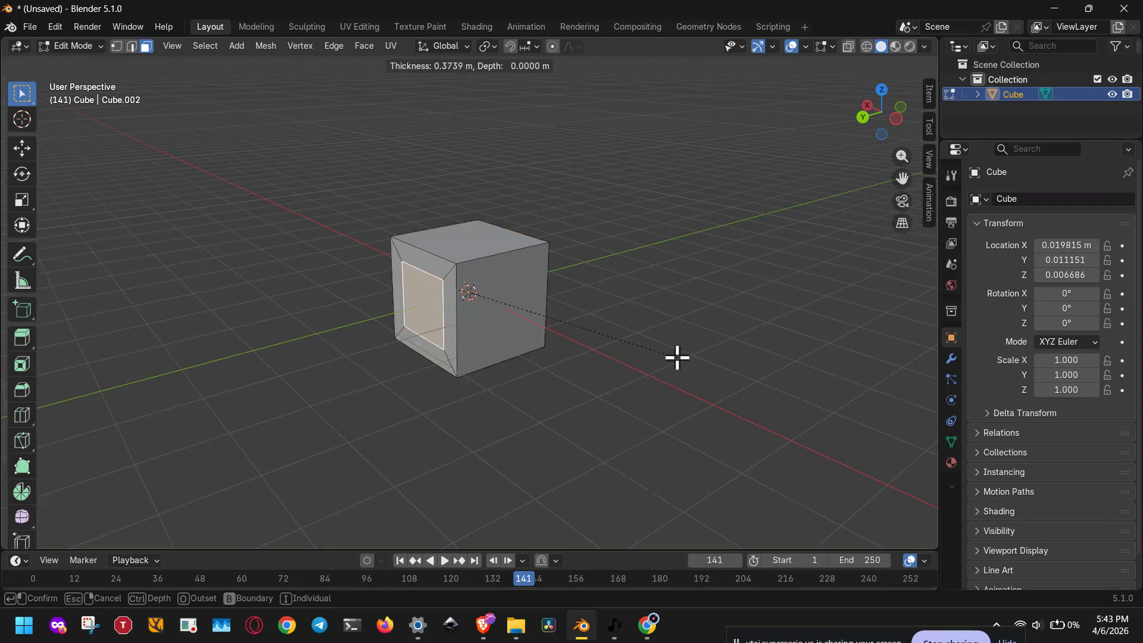
click(677, 357)
middle_drag(676, 355, 561, 358)
click(614, 357)
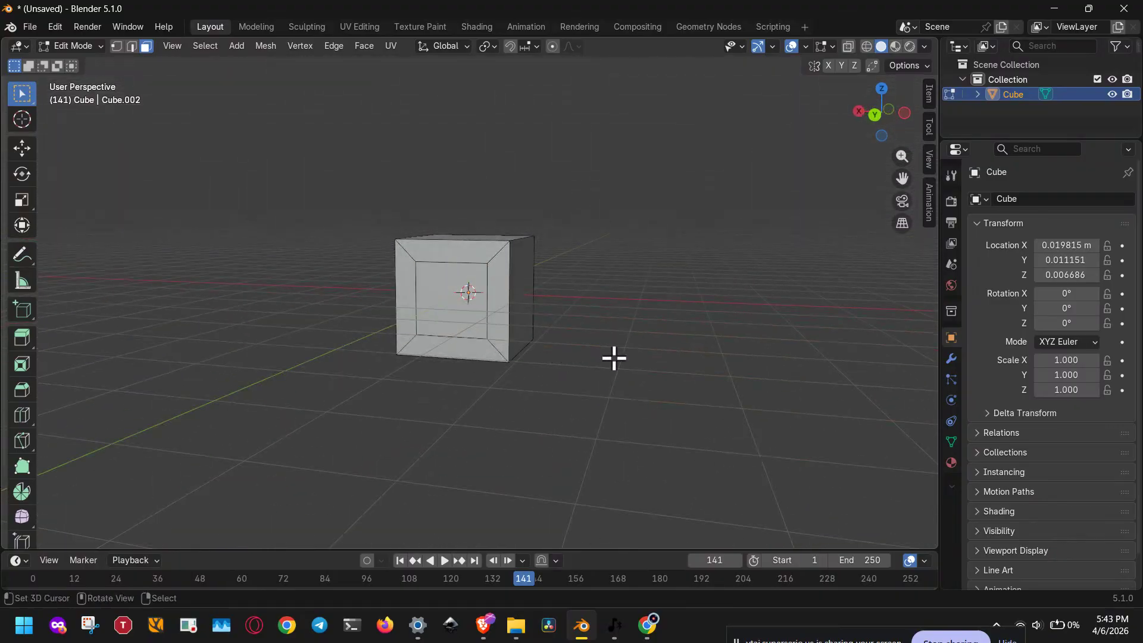
middle_drag(659, 333, 406, 342)
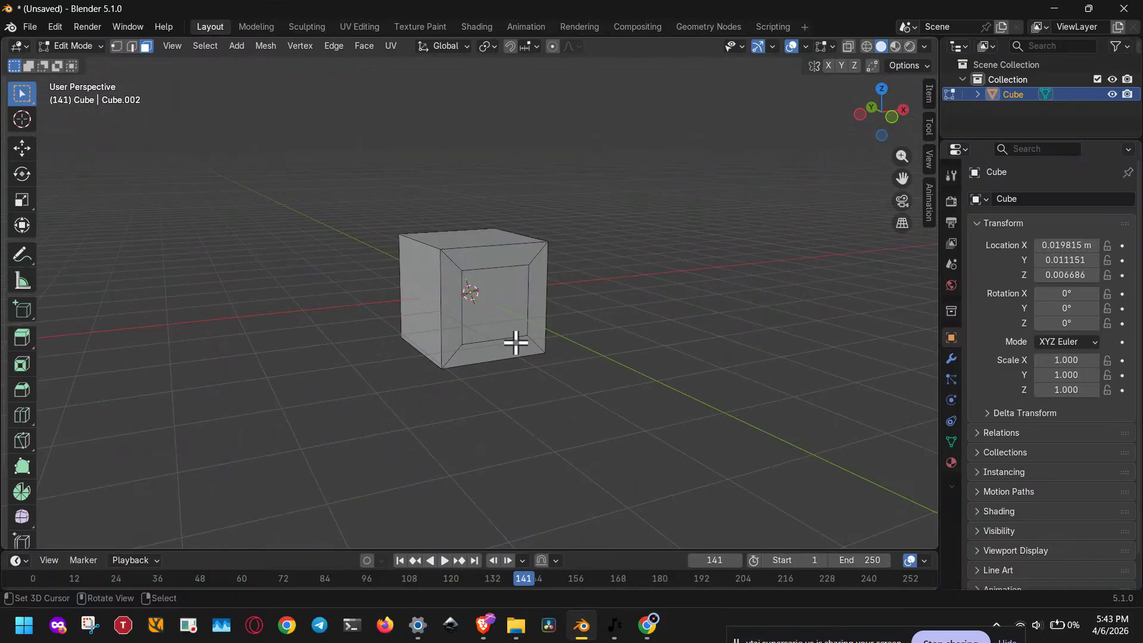
click(539, 337)
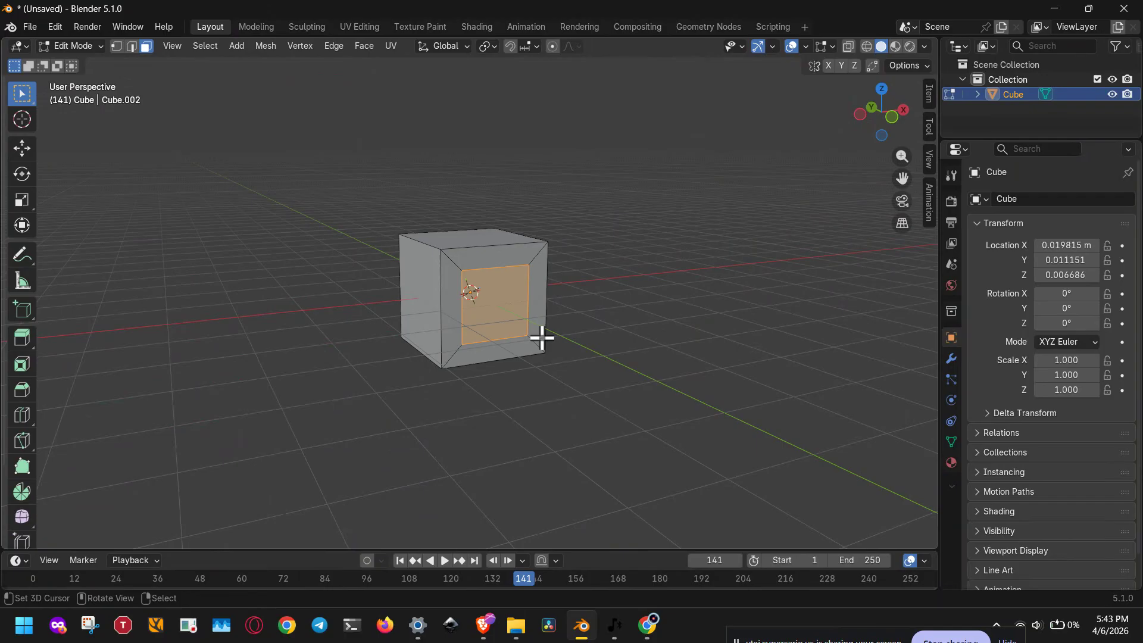
key(ctrl+z)
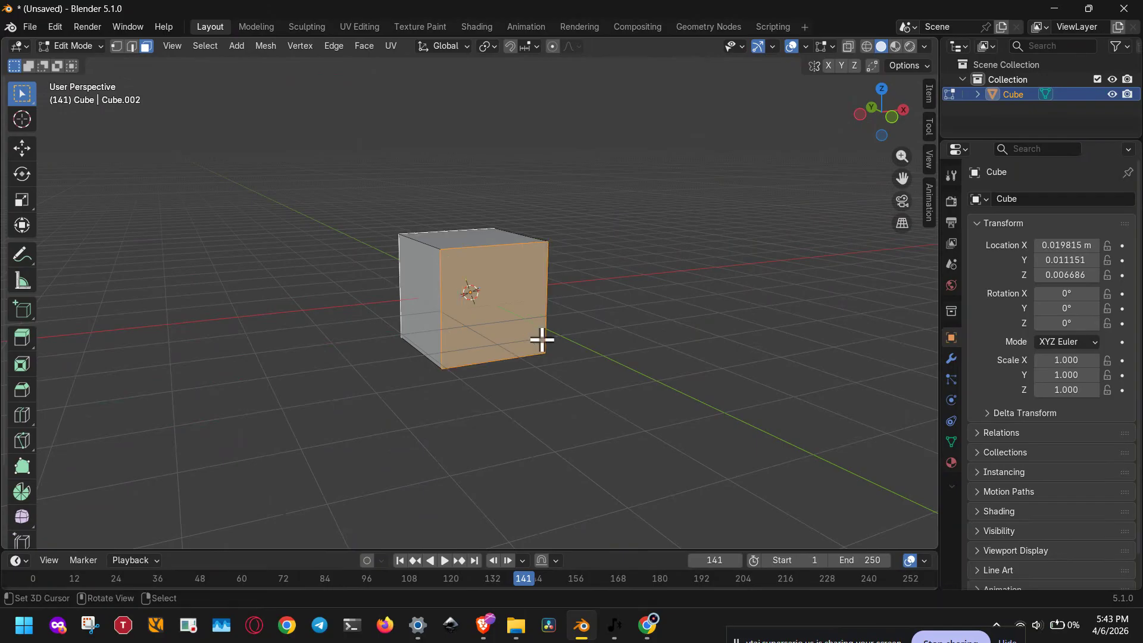
- Inset both opposite side faces by about 0.32 m while sinking them to a depth of about -0.18 m
key(i)
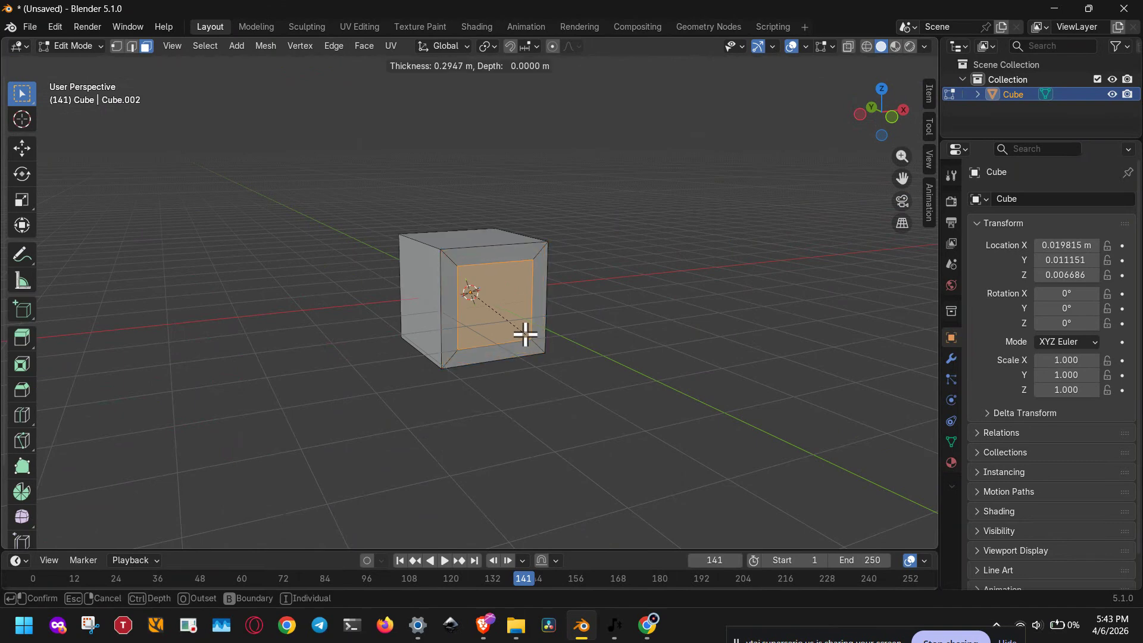
key(ctrl)
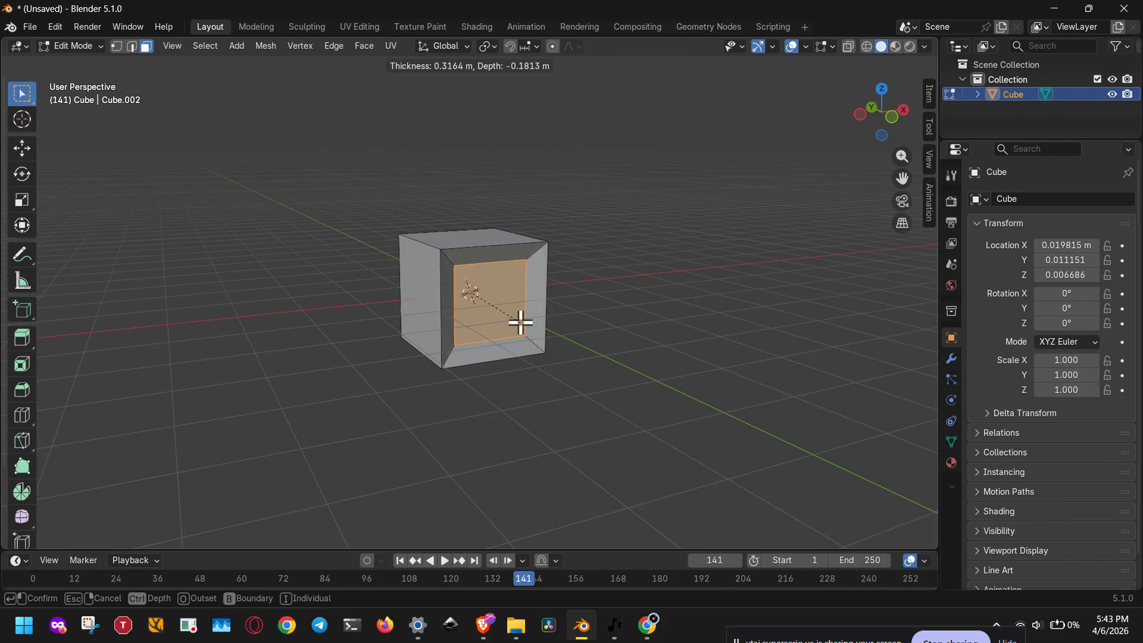
click(521, 322)
middle_drag(366, 325, 689, 333)
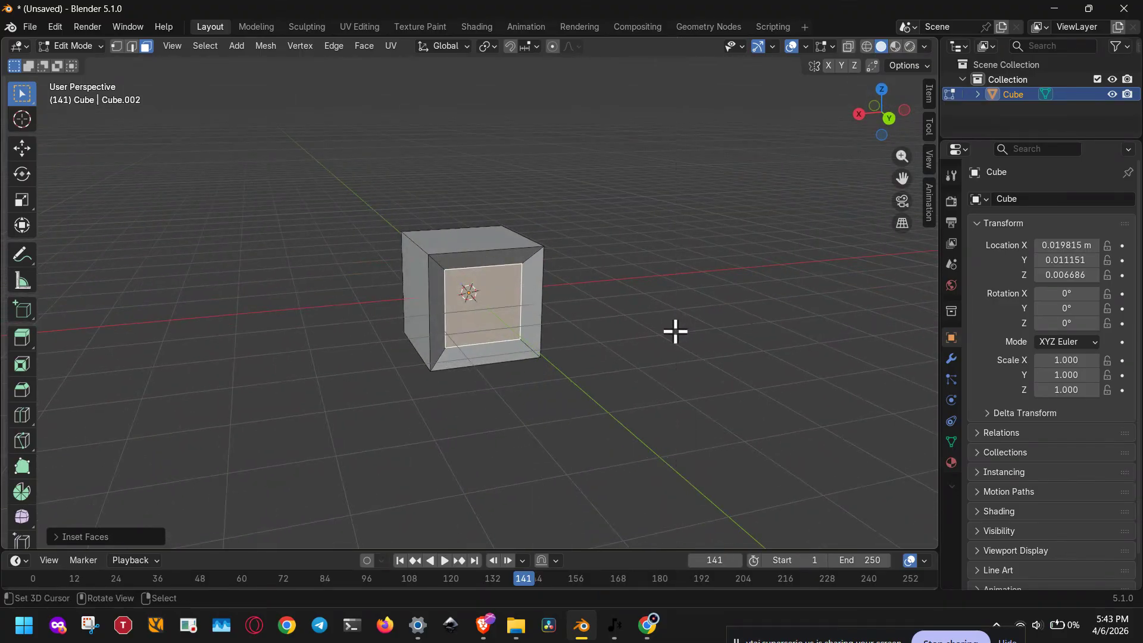
- Apply a second inset to the recessed faces in Outset mode, with about 0.29 m thickness and about 0.62 m depth
scroll(488, 338, up, 5)
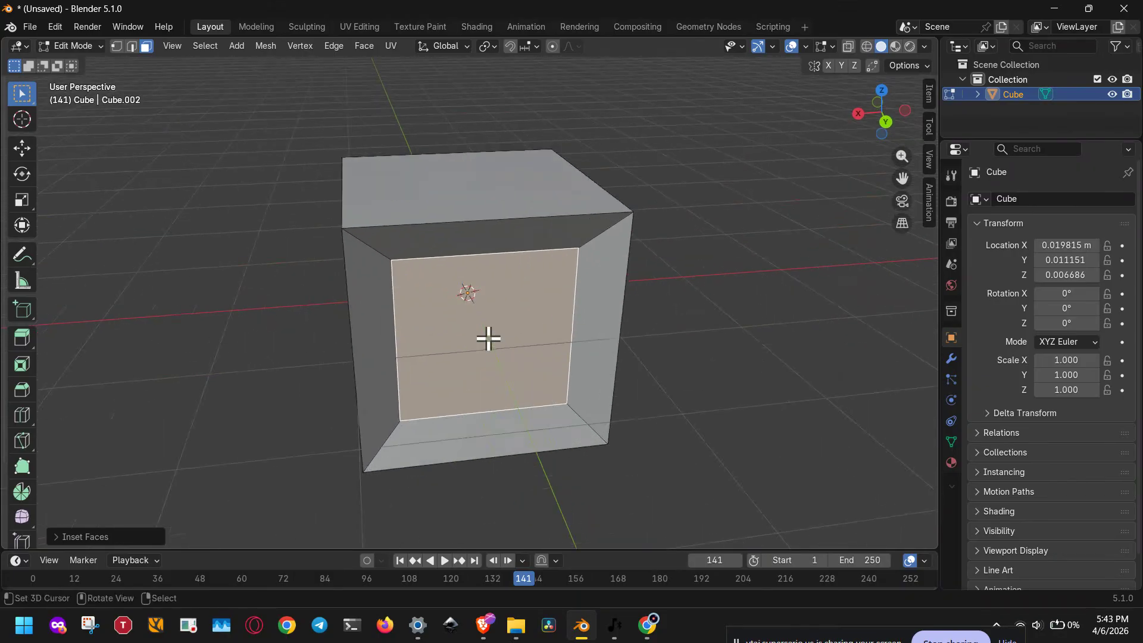
middle_drag(485, 340, 492, 327)
key(i)
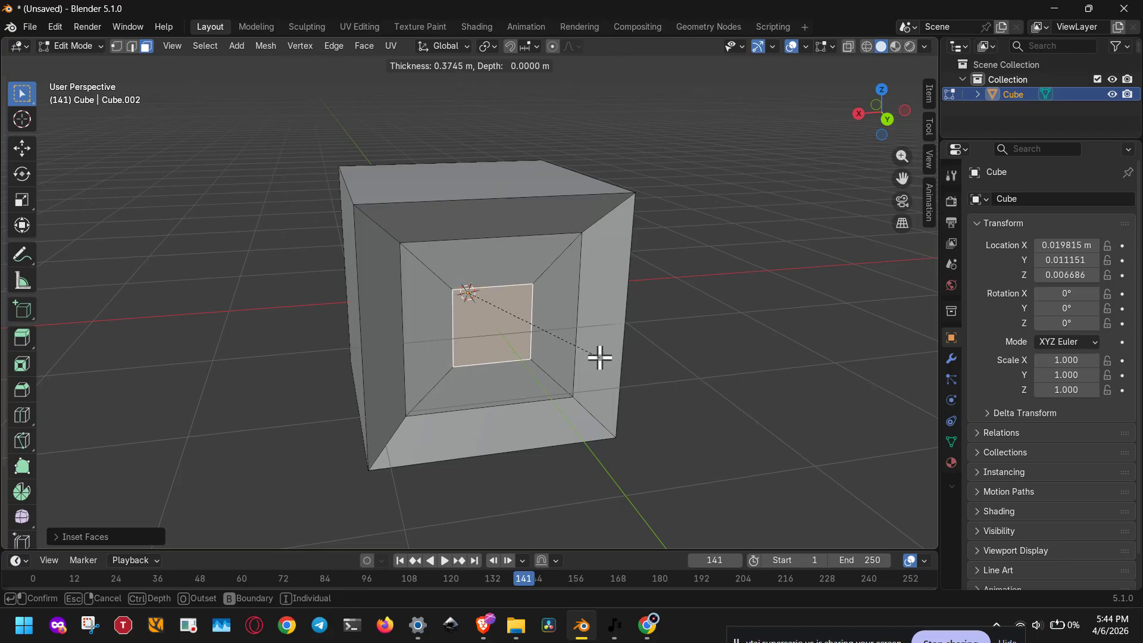
key(o)
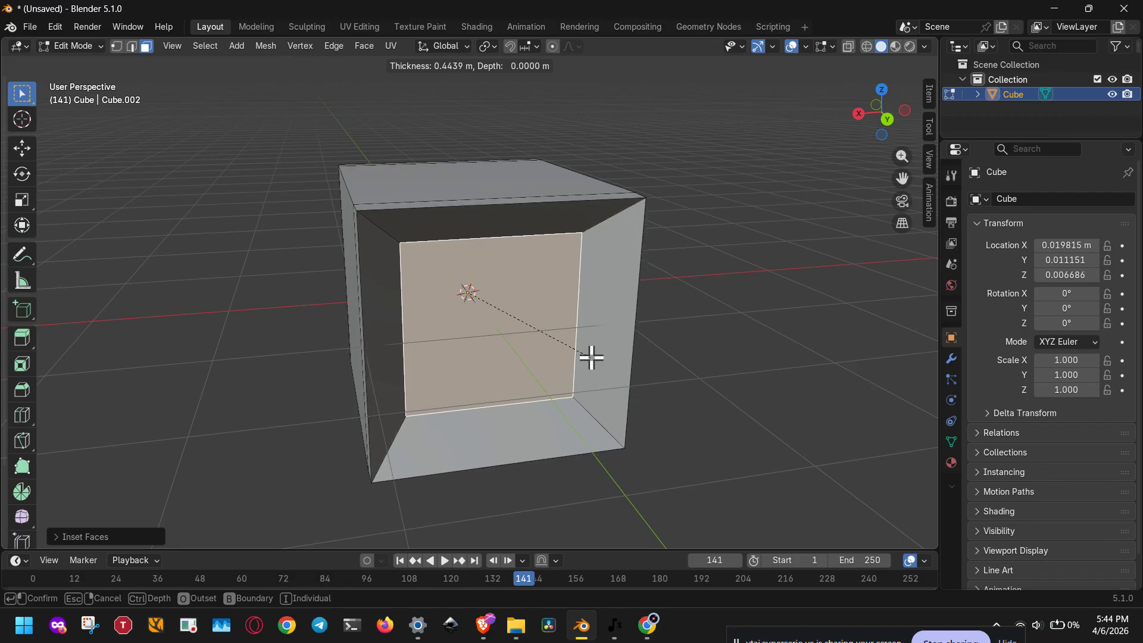
key(ctrl)
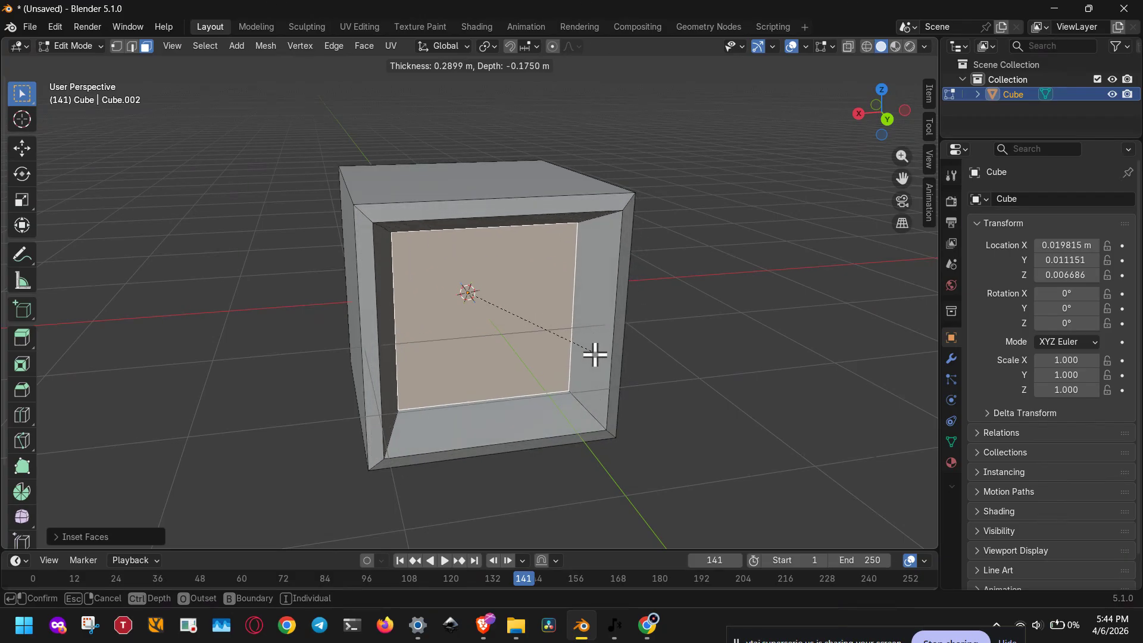
click(674, 390)
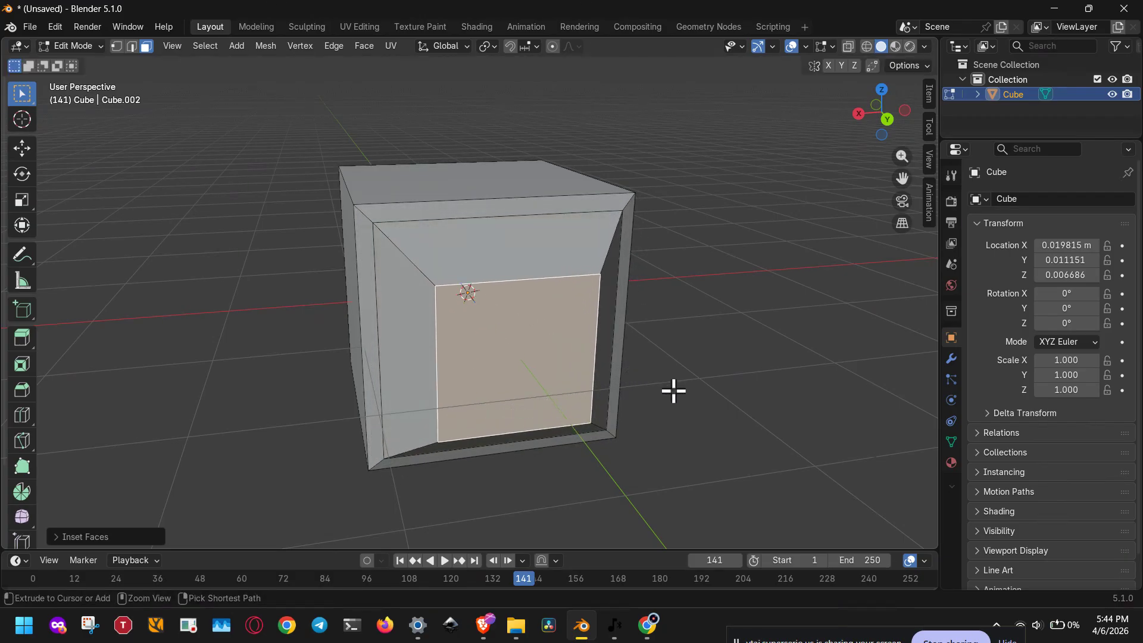
- Adjust the last inset to 0.7389 m thickness and 1.069 m depth, with Select Outer enabled
middle_drag(706, 381, 476, 362)
scroll(490, 359, down, 2)
middle_drag(542, 330, 537, 390)
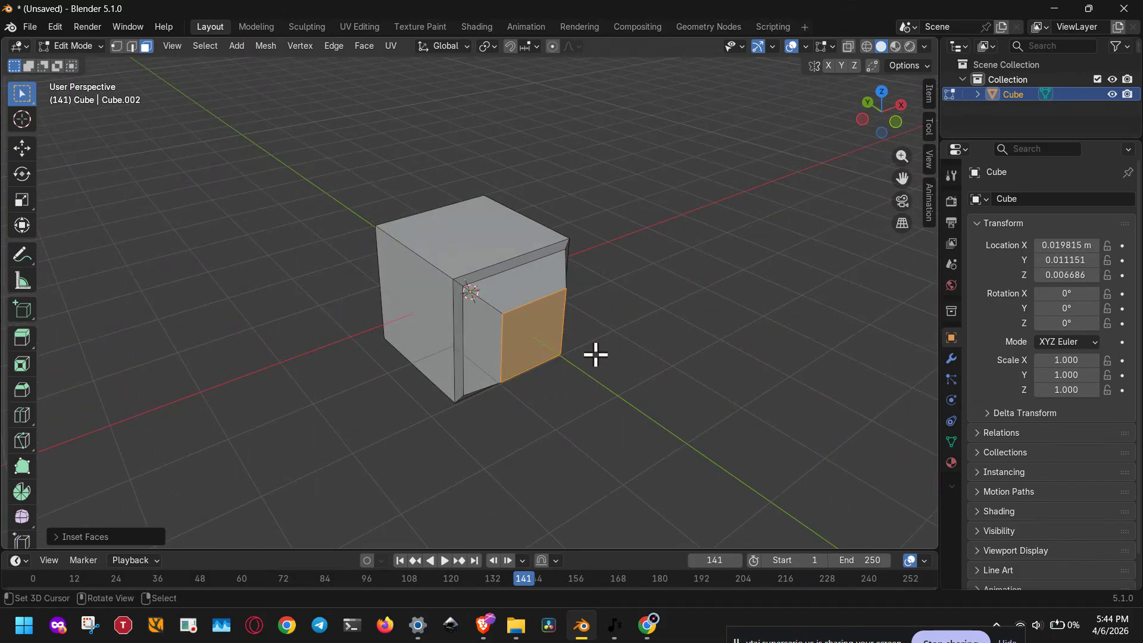
click(86, 537)
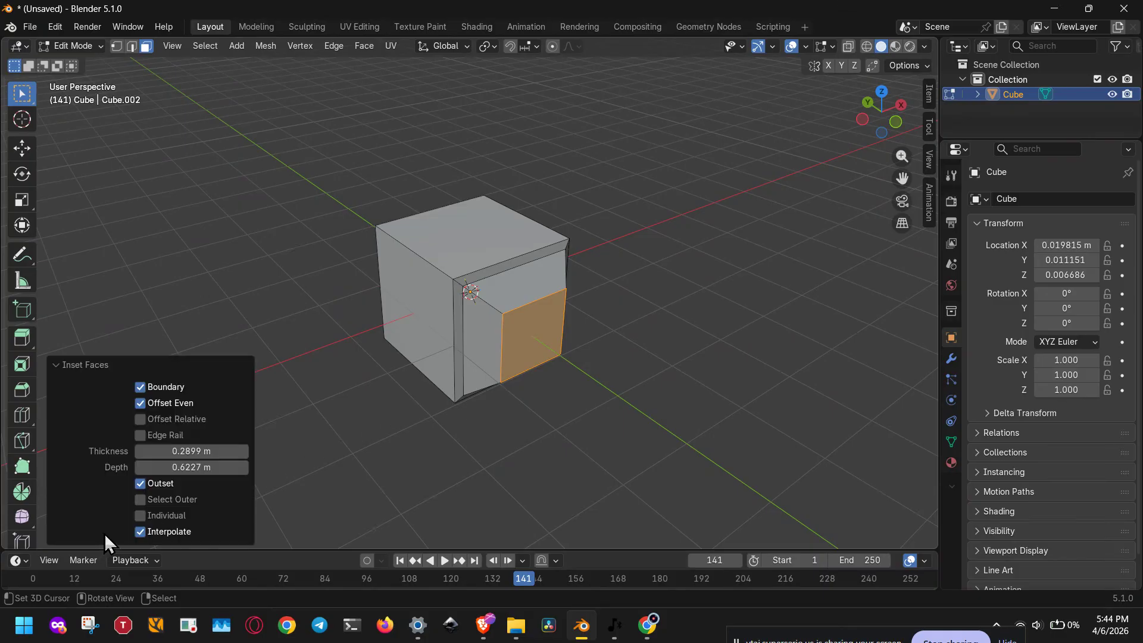
mouse_move(219, 451)
mouse_down()
mouse_move(249, 451)
mouse_move(203, 452)
mouse_move(275, 451)
mouse_move(215, 452)
mouse_up()
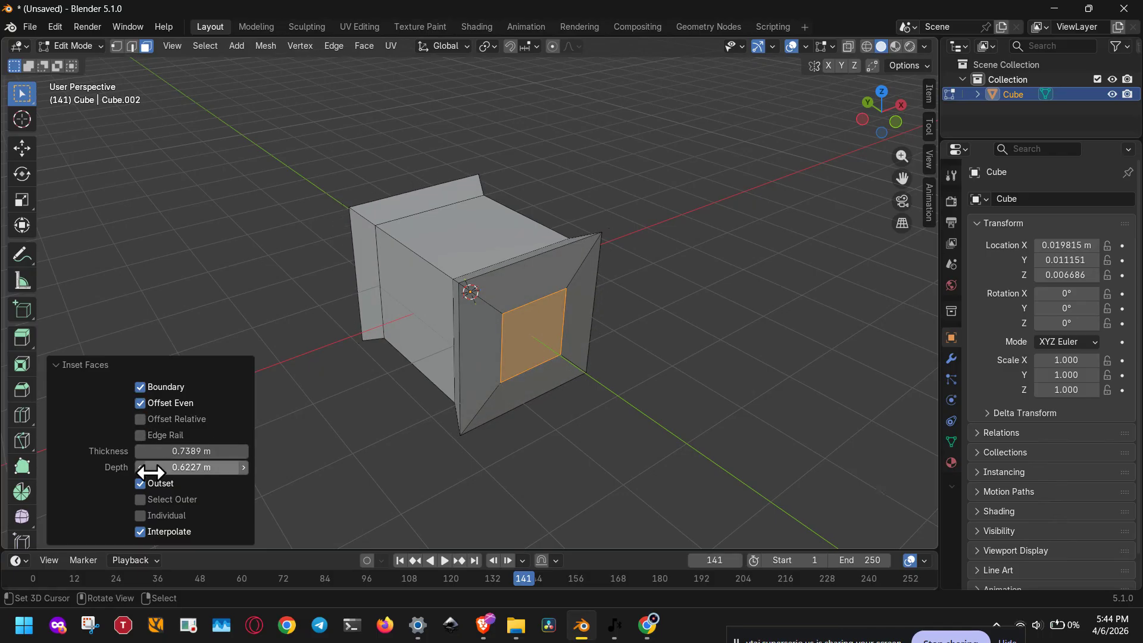
click(140, 500)
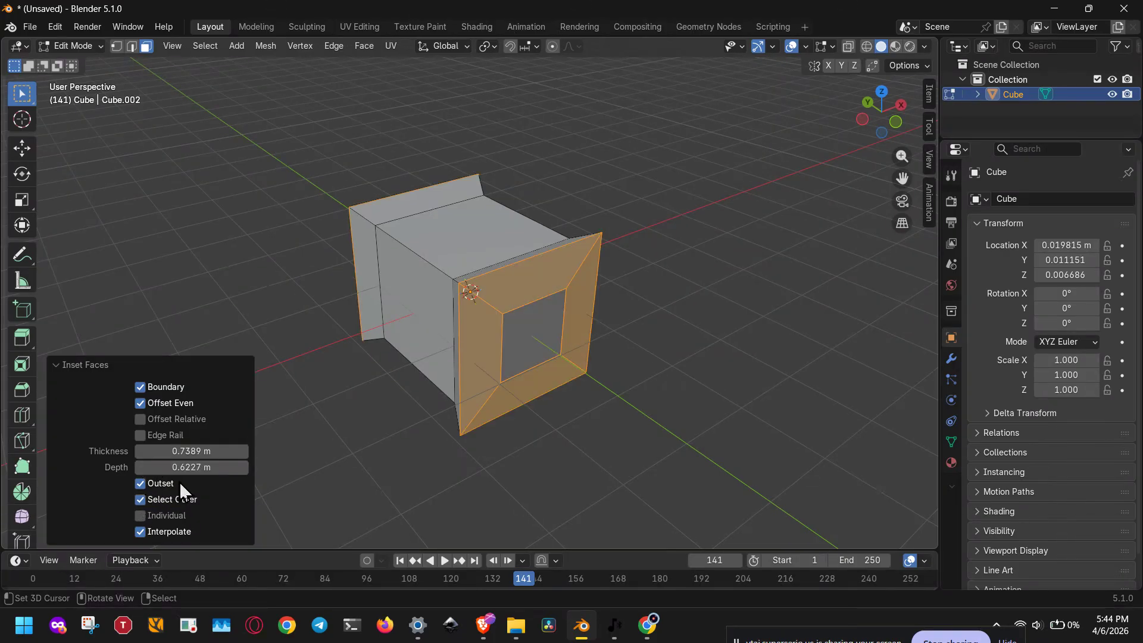
mouse_move(183, 467)
mouse_down()
mouse_move(226, 468)
mouse_move(183, 468)
mouse_up()
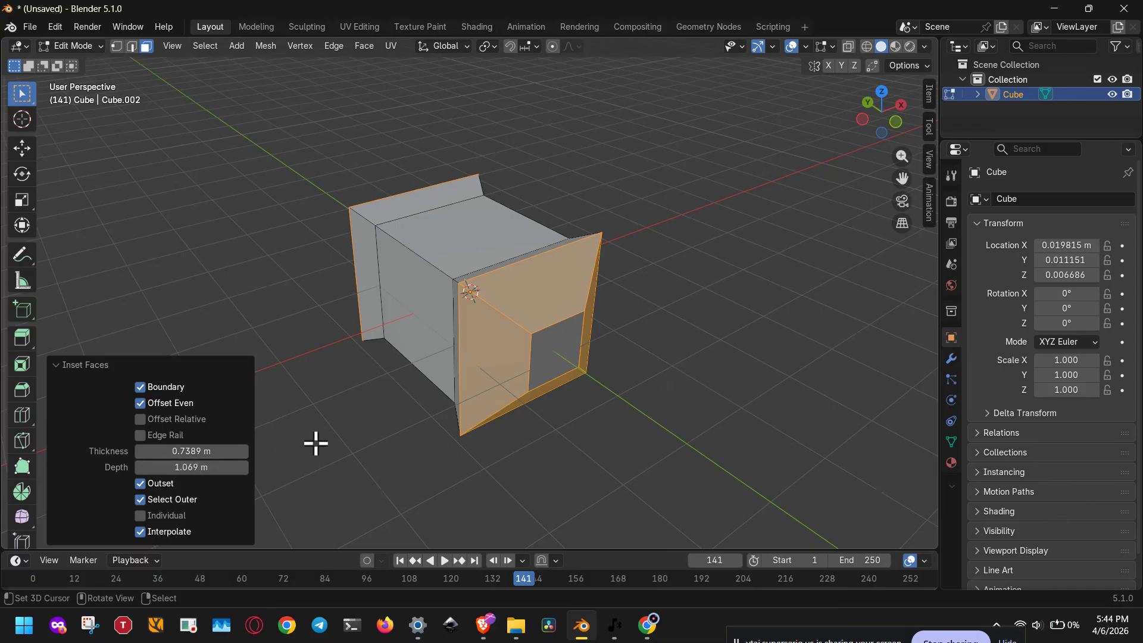
- Reduce the last inset's thickness to 0 m and inspect the protruding blocks on both sides
middle_drag(314, 444, 465, 450)
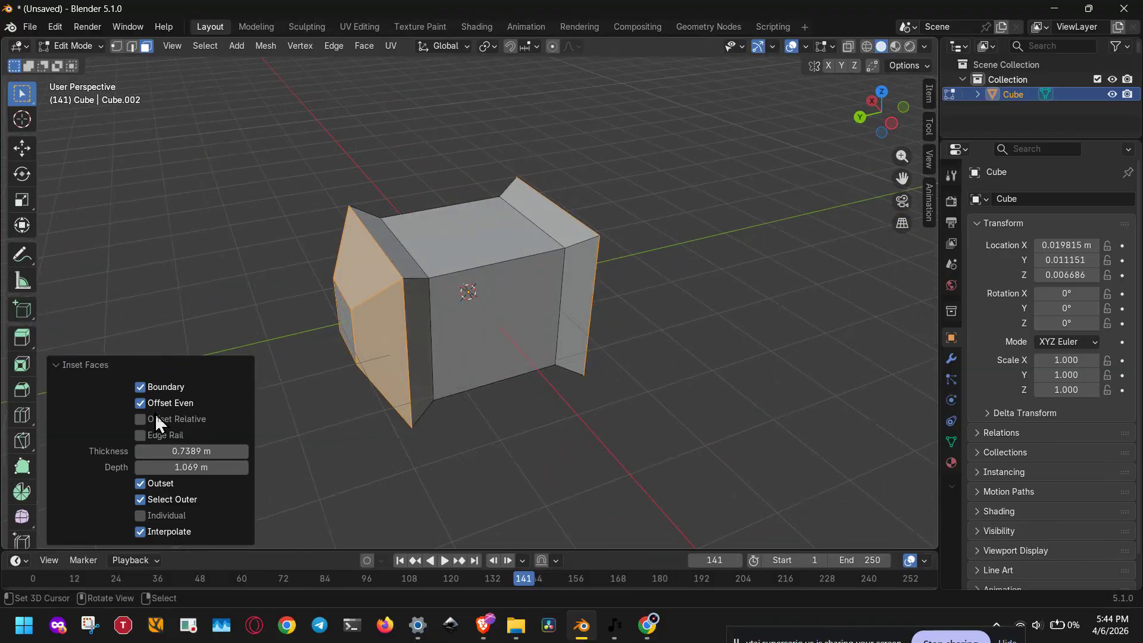
drag(199, 452, 128, 452)
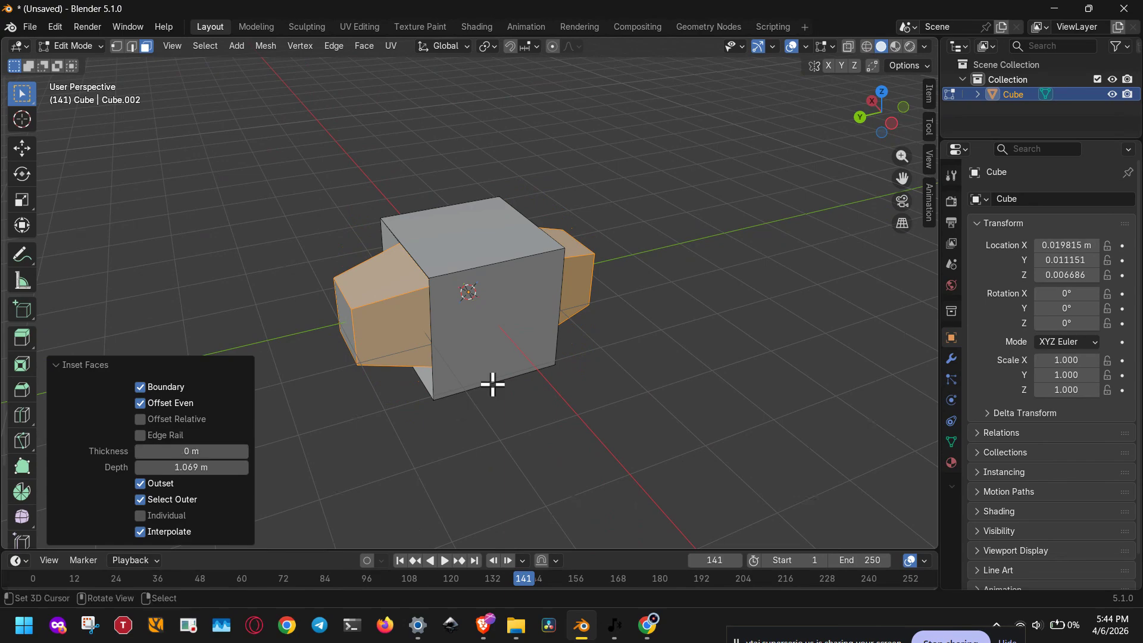
middle_drag(427, 327, 540, 323)
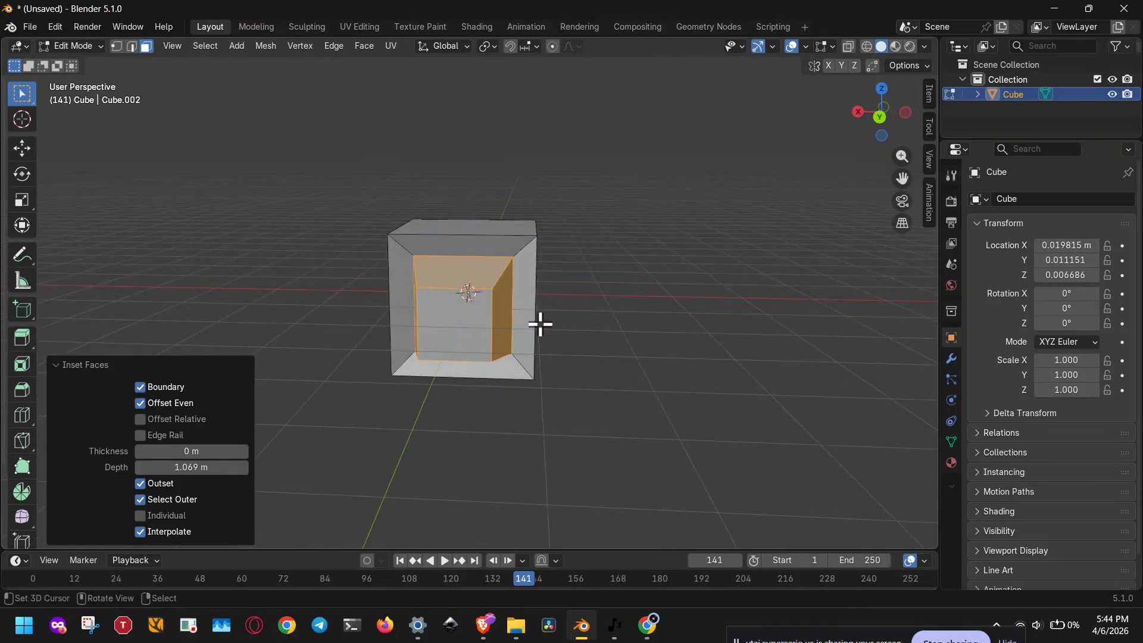
middle_drag(451, 435, 367, 446)
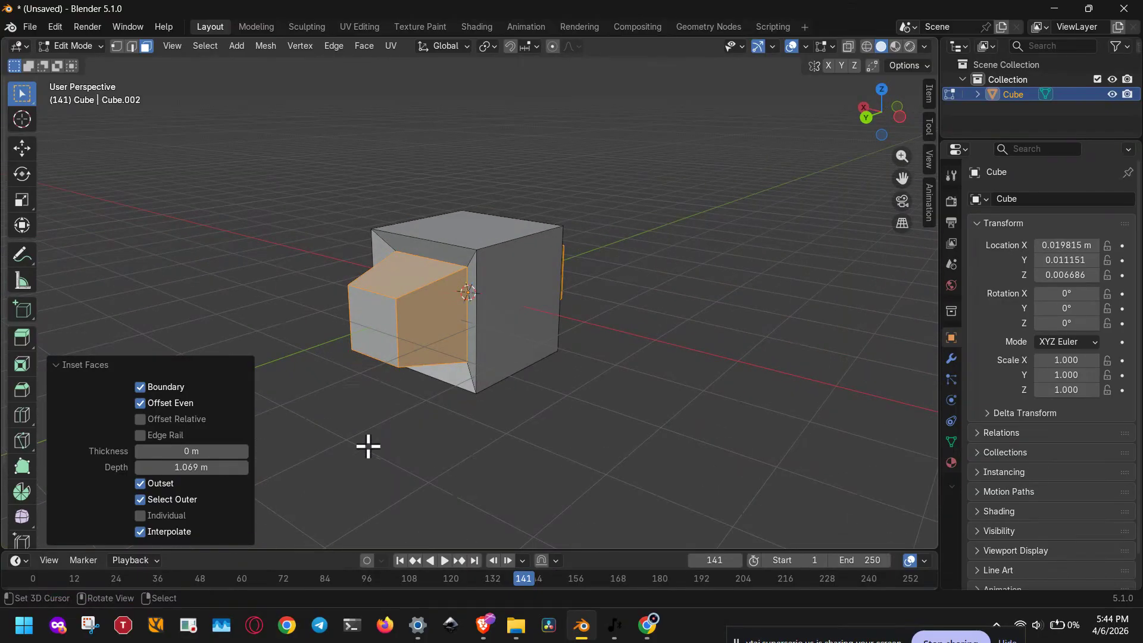
- Change the active selection tool to Tweak
key(alt+w)
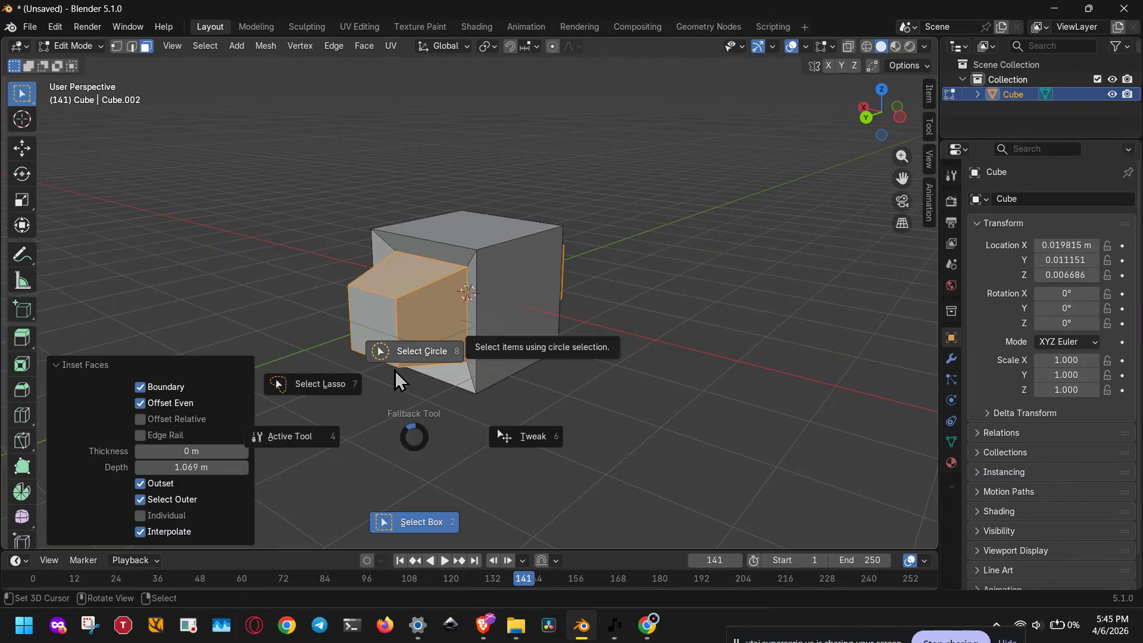
click(542, 438)
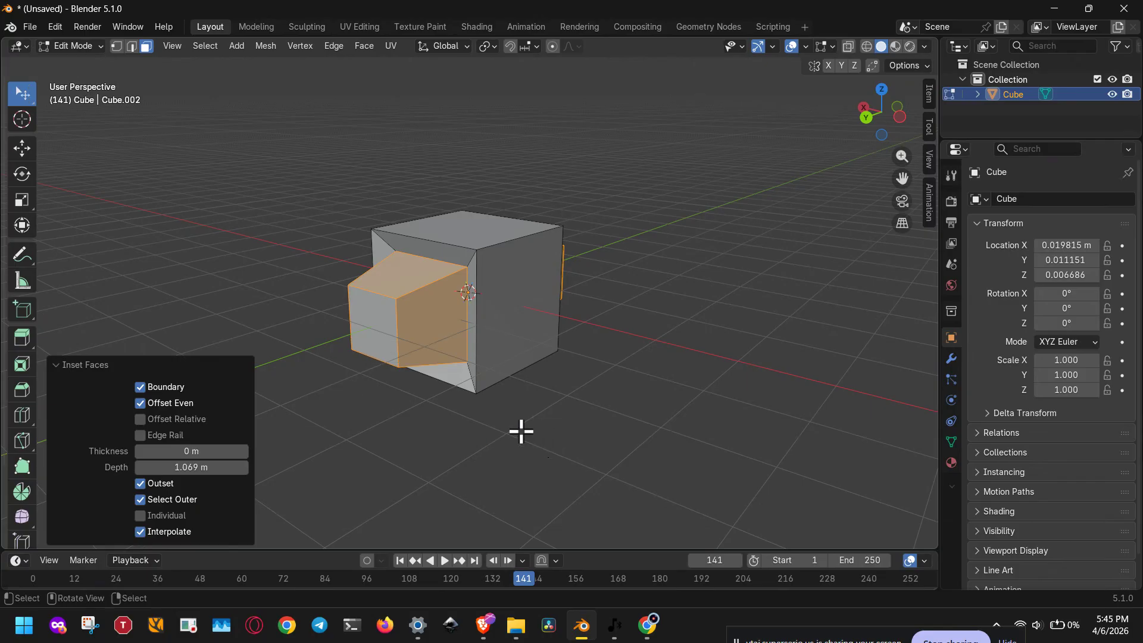
middle_drag(520, 428, 401, 416)
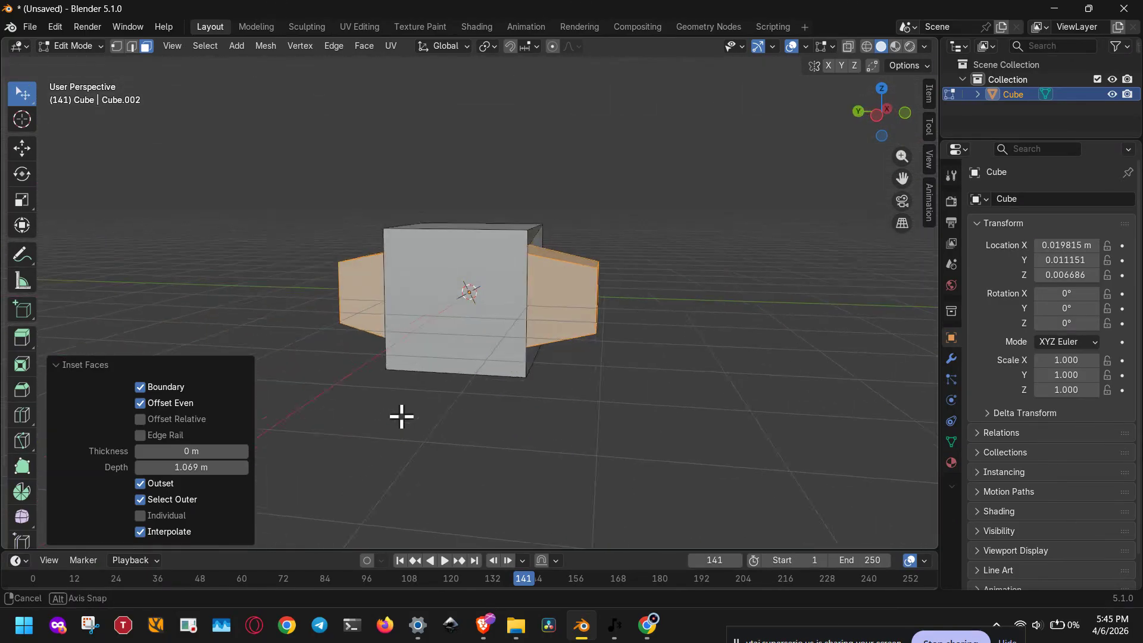
middle_drag(544, 340, 563, 363)
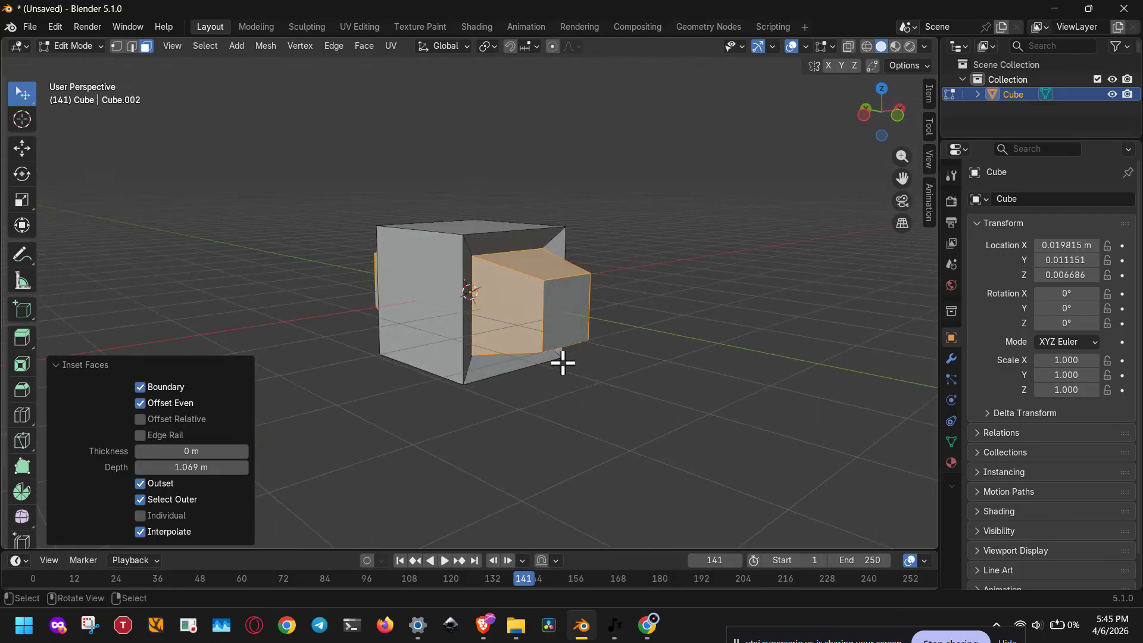
key(g)
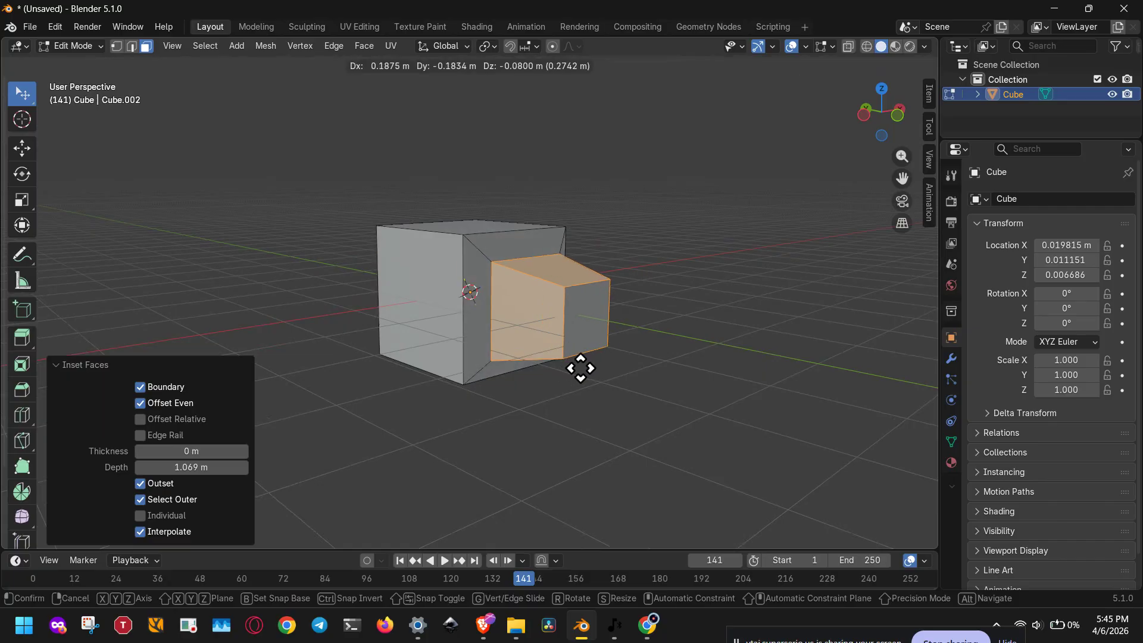
key(Escape)
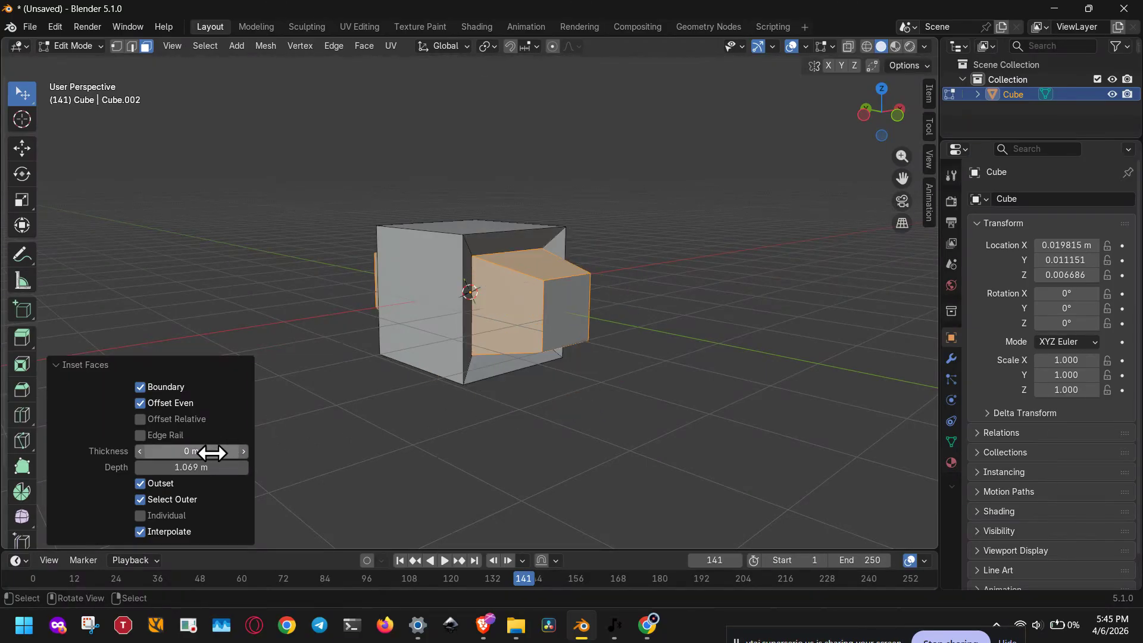
- Adjust the last inset to 0.213 m thickness and -0.4143 m depth, turning the protruding blocks into recesses
drag(212, 454, 287, 454)
drag(178, 467, 118, 453)
drag(218, 470, 137, 471)
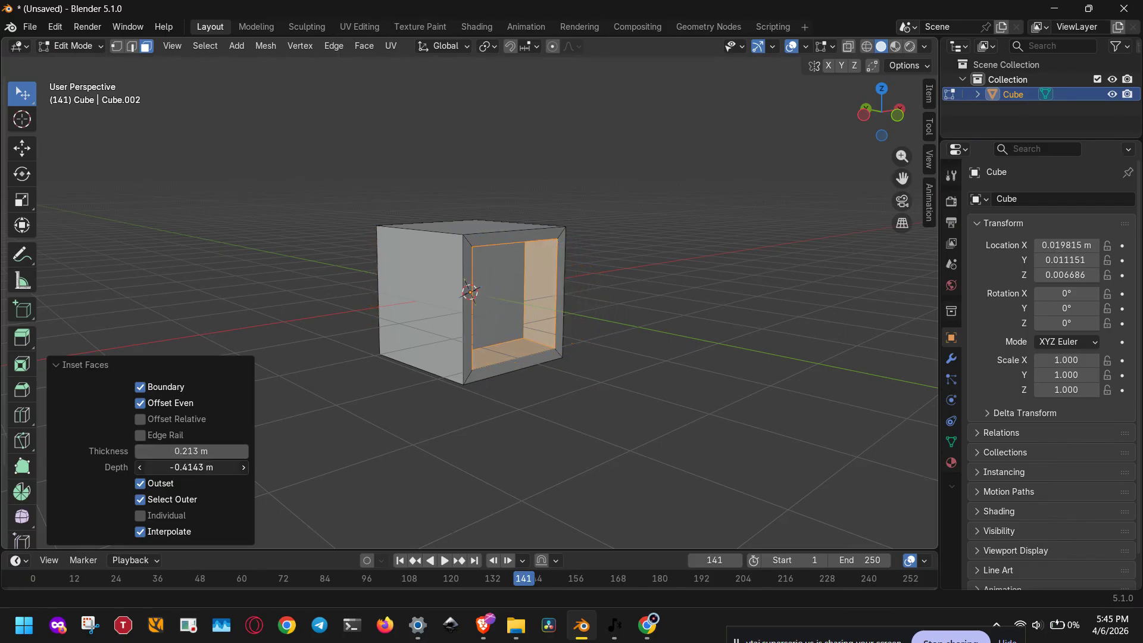
- Deselect all faces and inspect the recessed openings on opposite sides of the cube
middle_drag(326, 451, 556, 452)
click(556, 452)
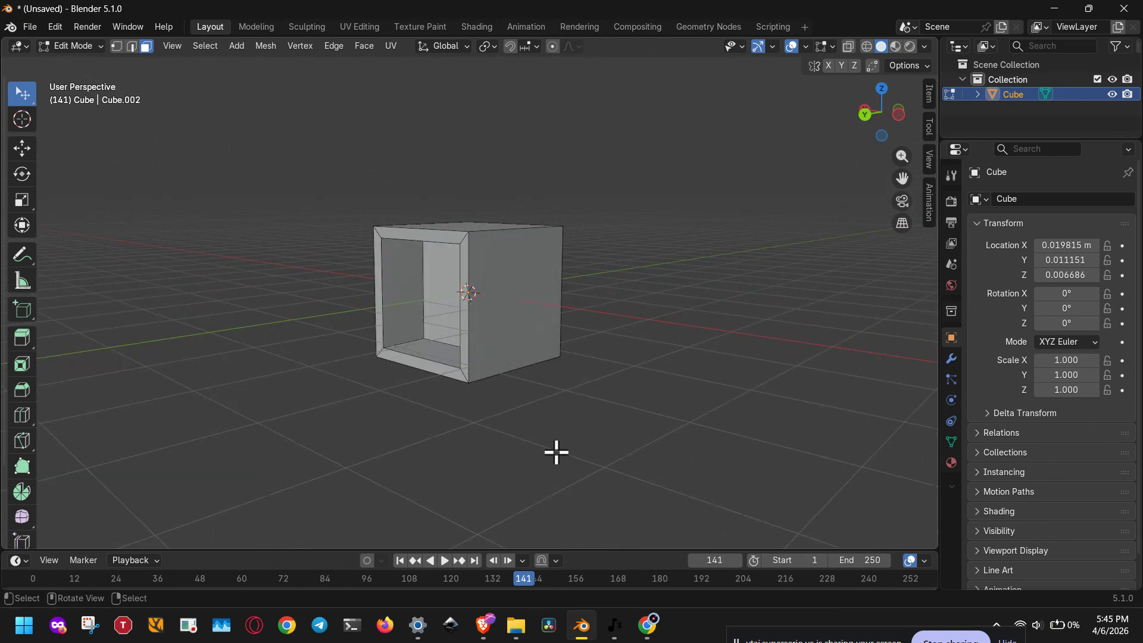
middle_drag(412, 461, 482, 452)
scroll(470, 454, down, 2)
scroll(438, 452, up, 5)
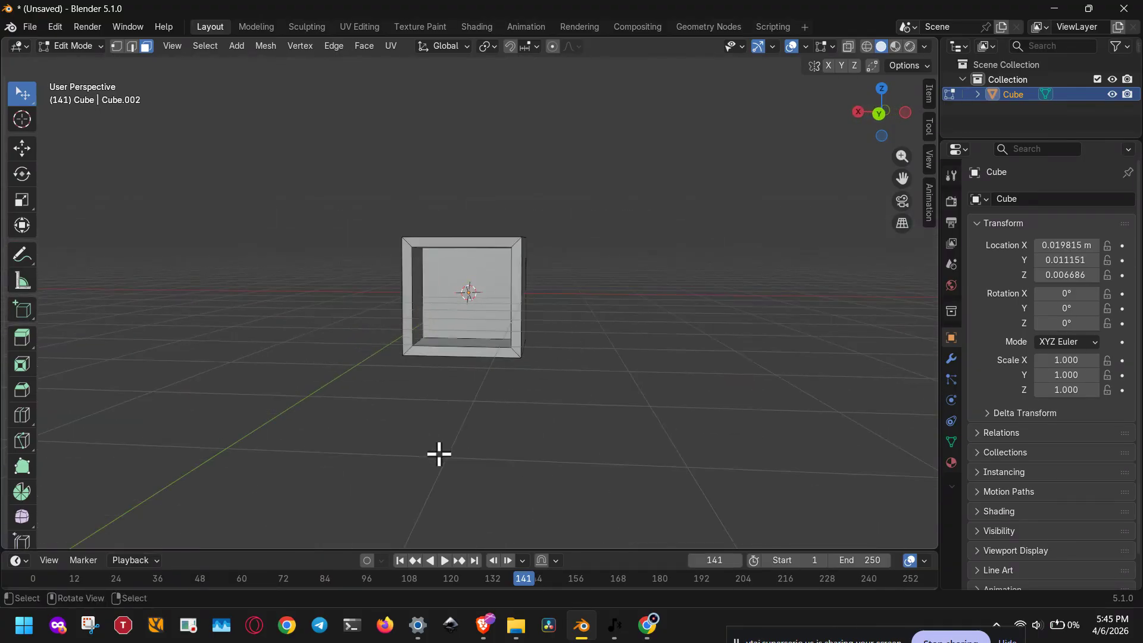